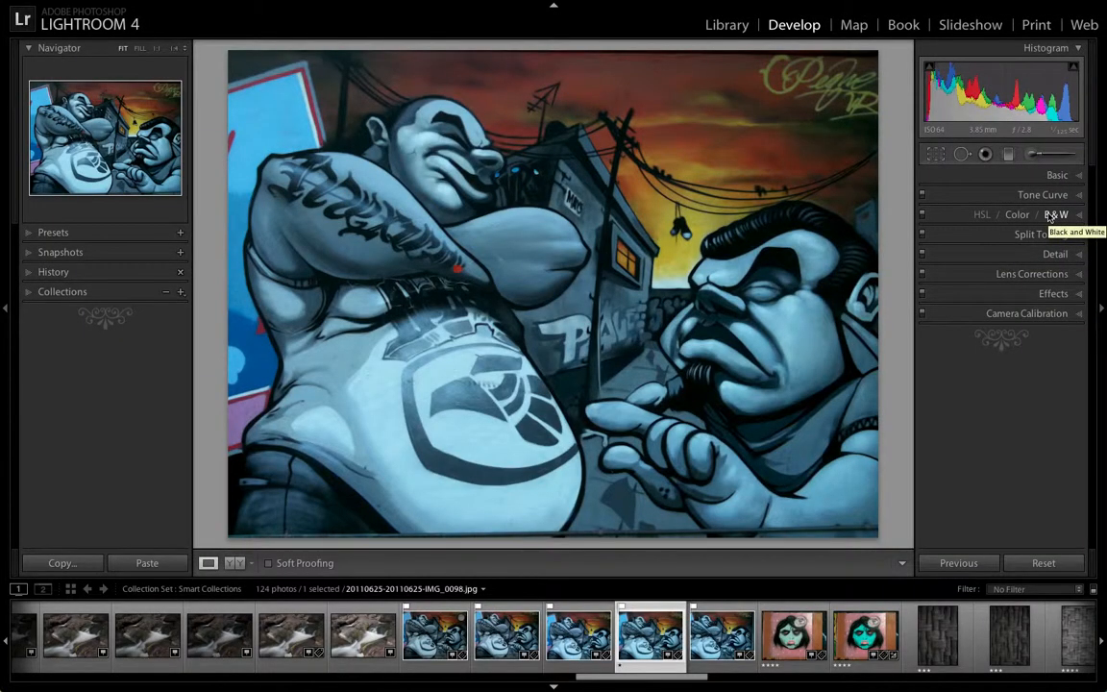
Preview the black-and-white mix and compare the Color and HSL layouts of the colour adjustments
click(1055, 215)
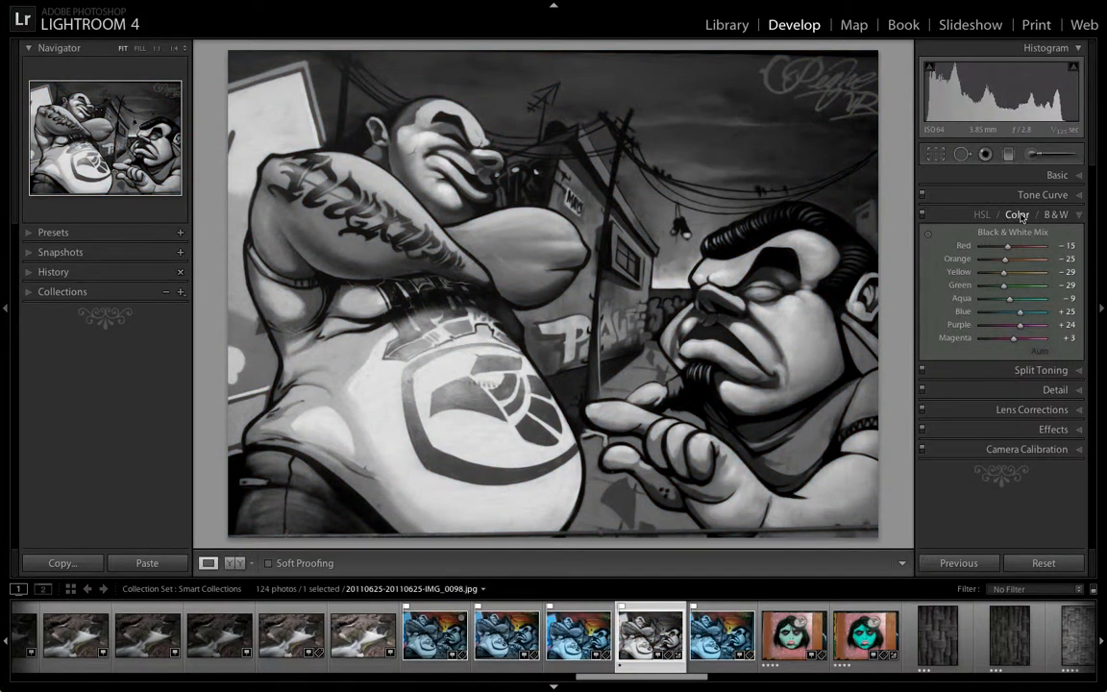
click(1019, 215)
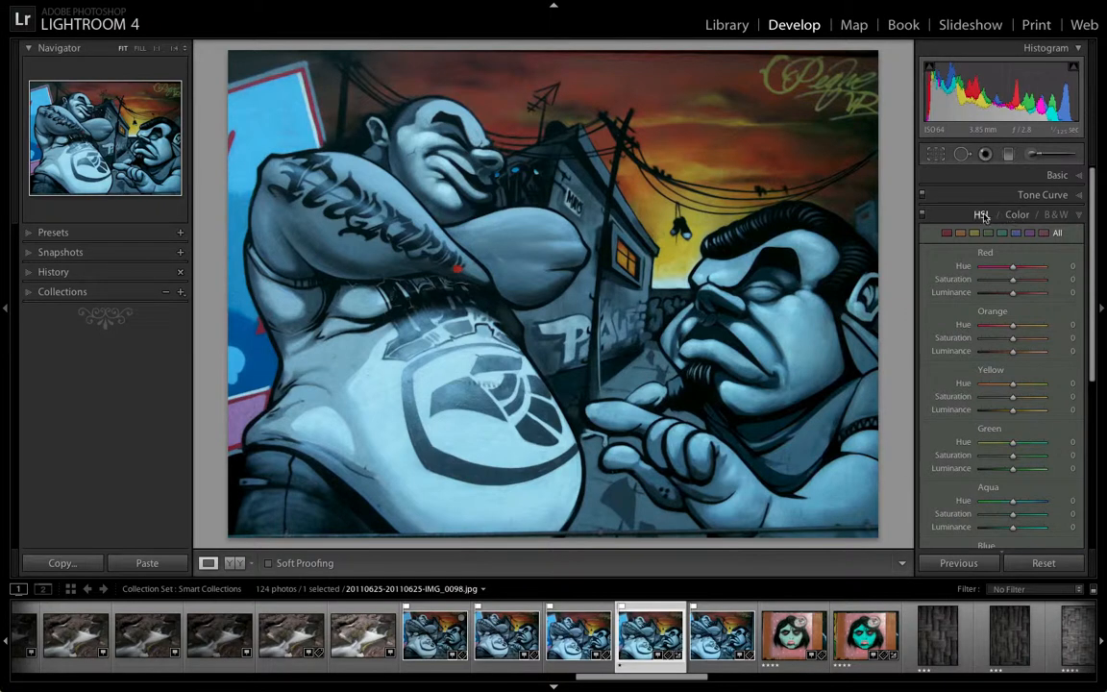
click(982, 215)
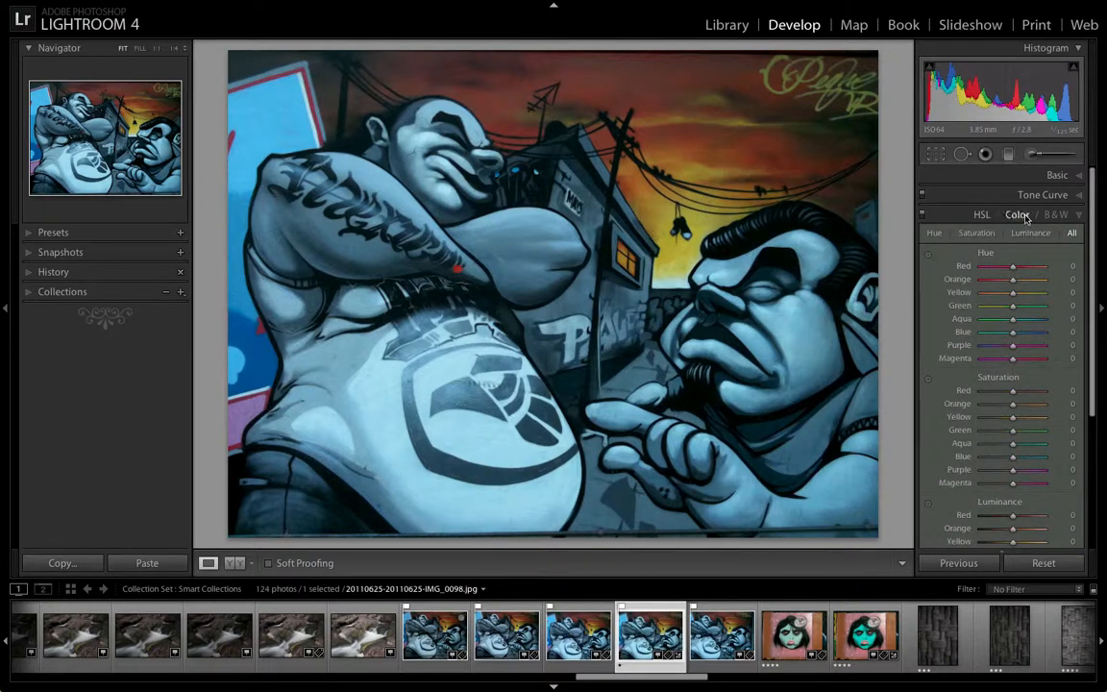
click(1019, 215)
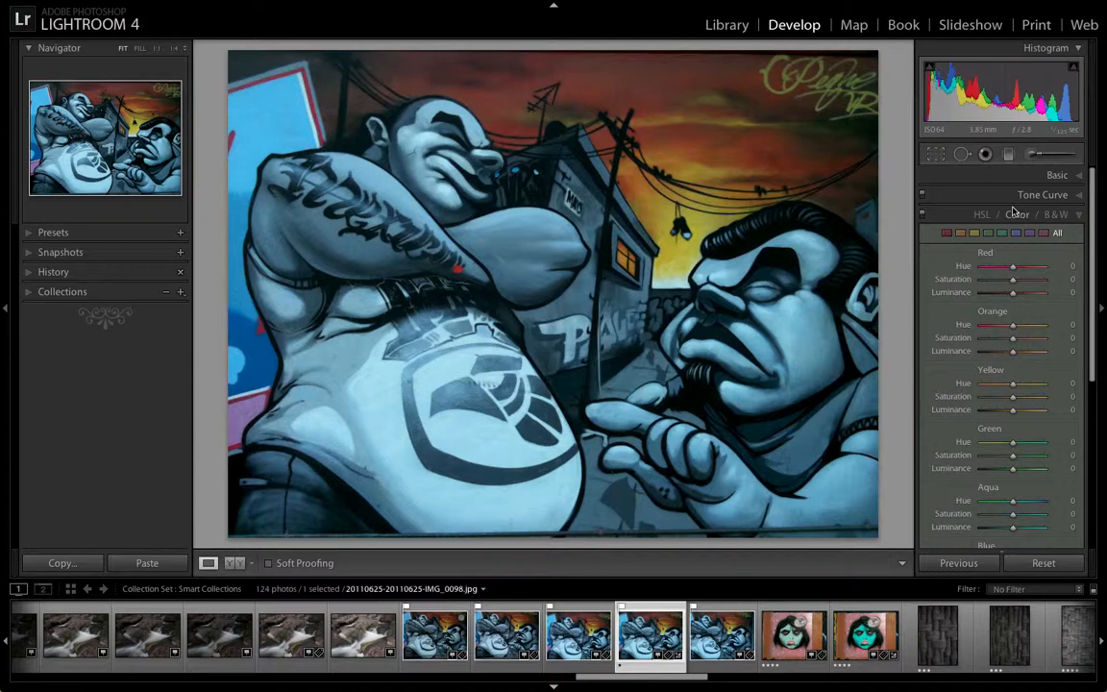
click(982, 216)
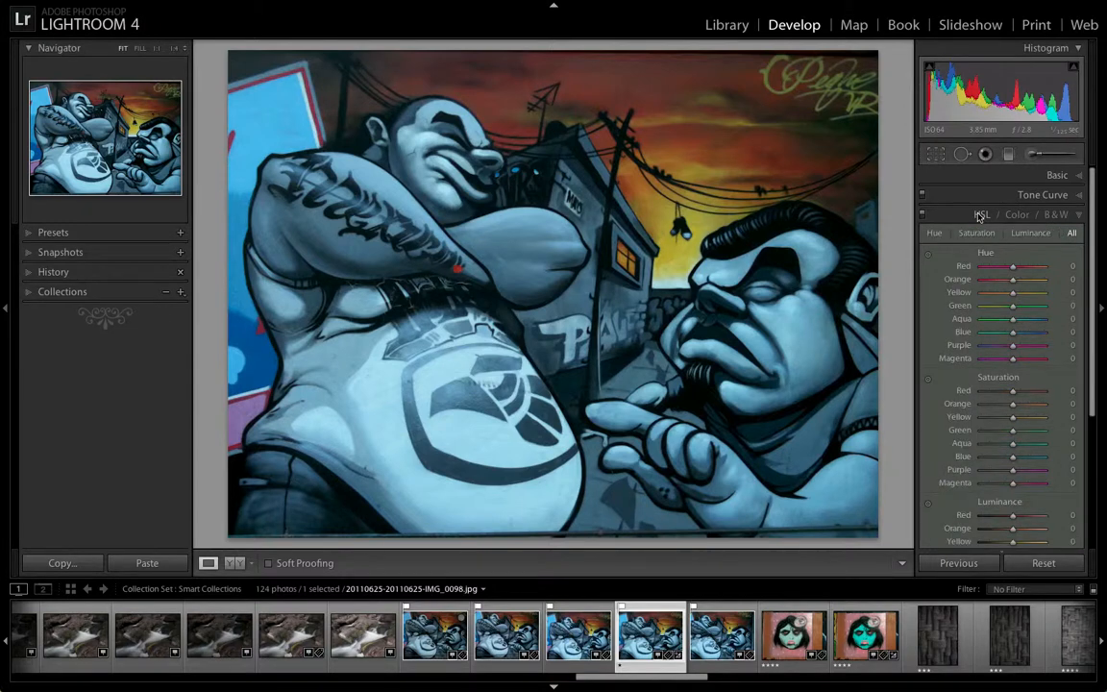
In the Color layout, set Blue to hue −22, saturation +22 and luminance +16
click(1017, 216)
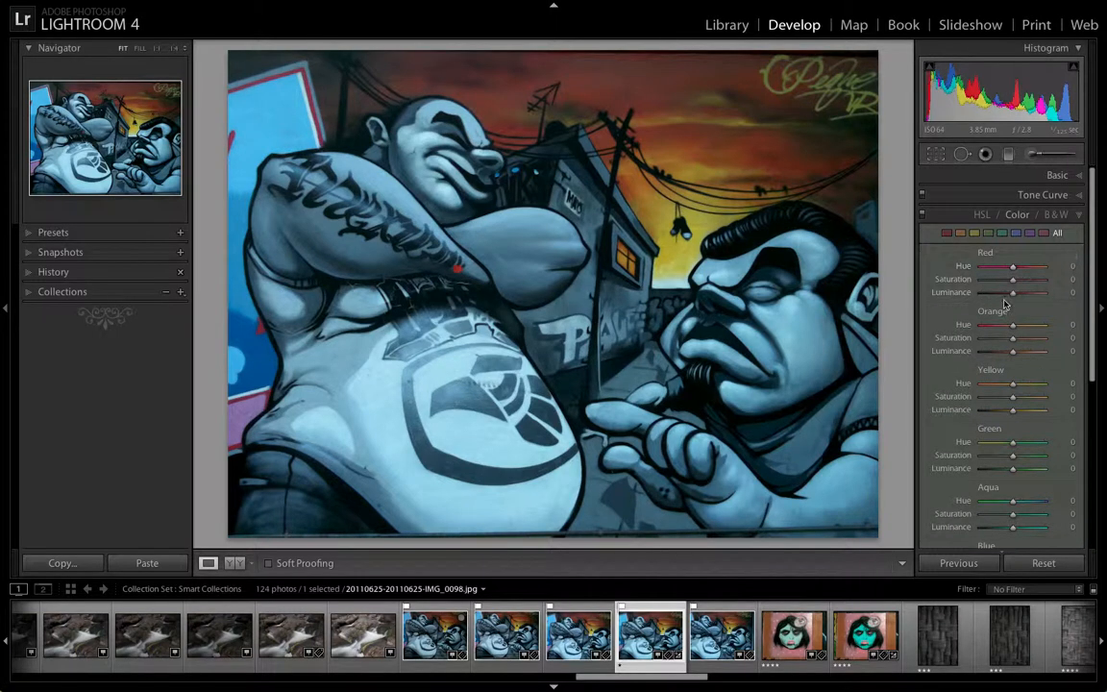
scroll(1096, 317, down, 1)
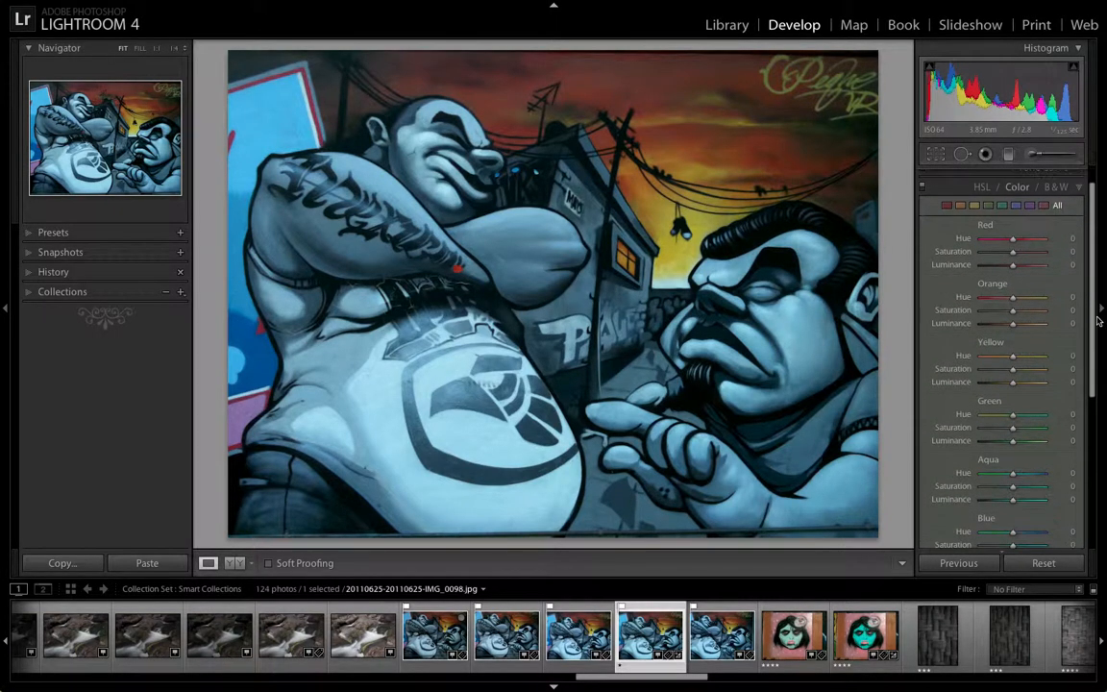
scroll(978, 383, down, 6)
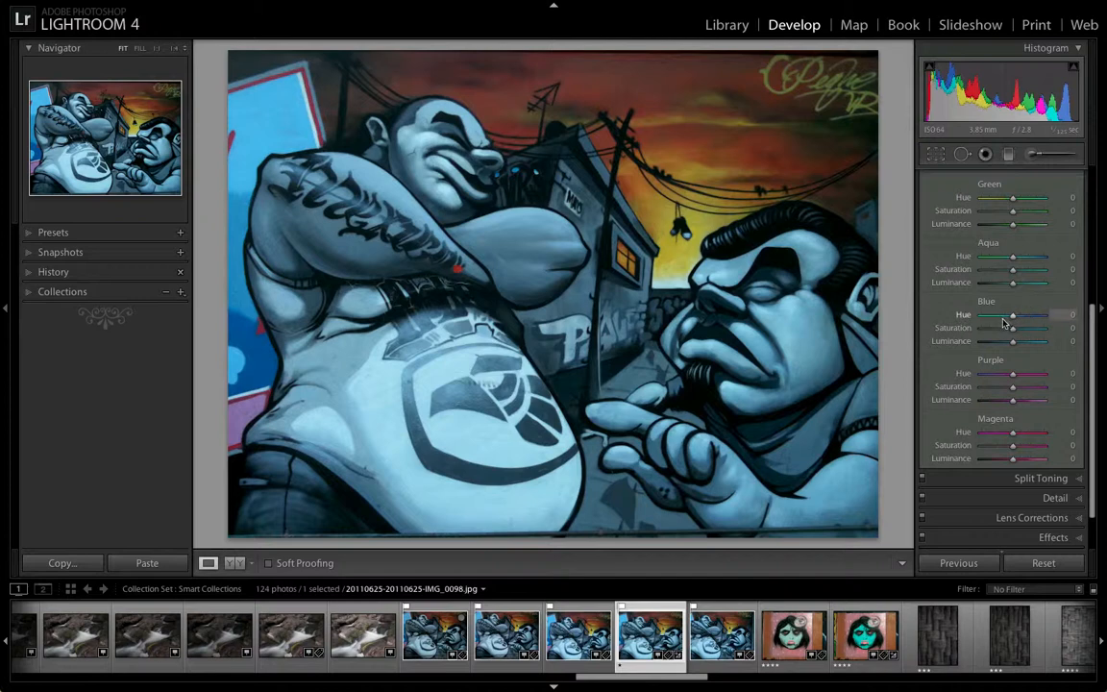
drag(1012, 321, 1008, 319)
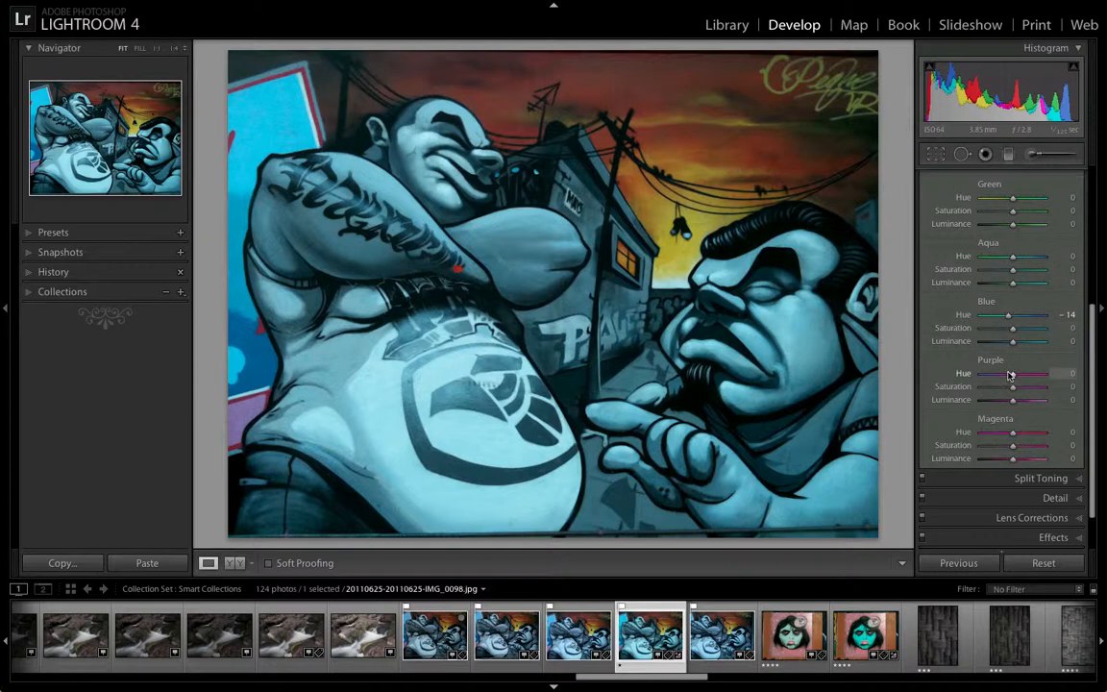
mouse_move(1008, 316)
mouse_down()
mouse_move(1038, 318)
mouse_move(975, 318)
mouse_move(1040, 319)
mouse_move(978, 318)
mouse_move(1007, 318)
mouse_up()
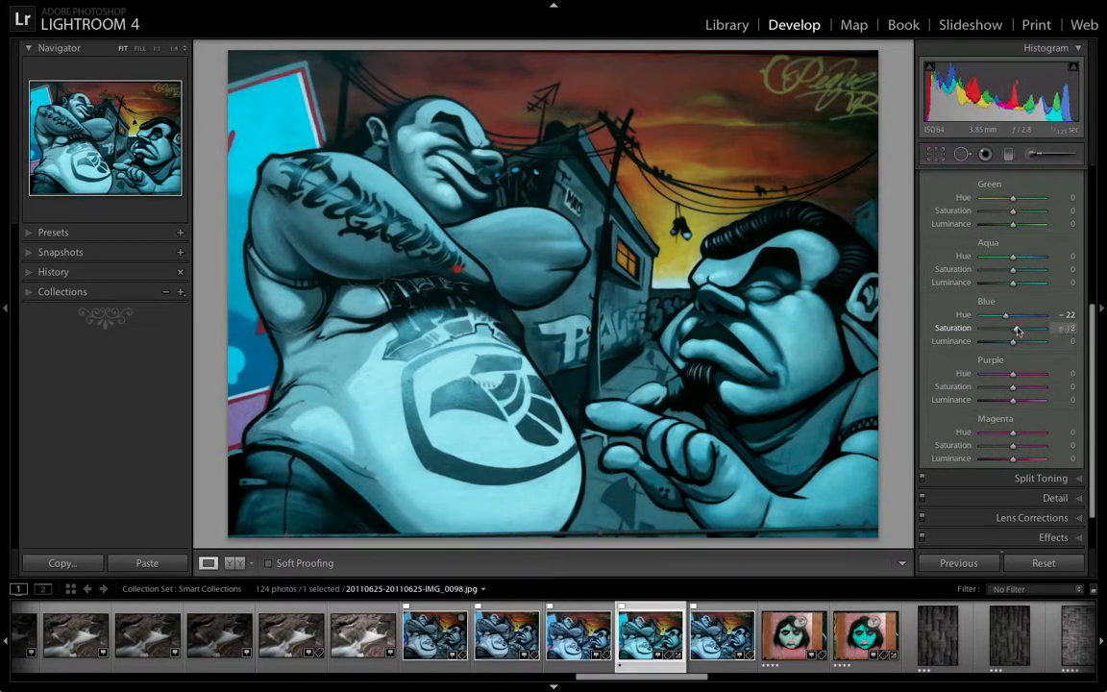
mouse_move(1014, 330)
mouse_down()
mouse_move(1044, 329)
mouse_move(981, 332)
mouse_move(1022, 332)
mouse_up()
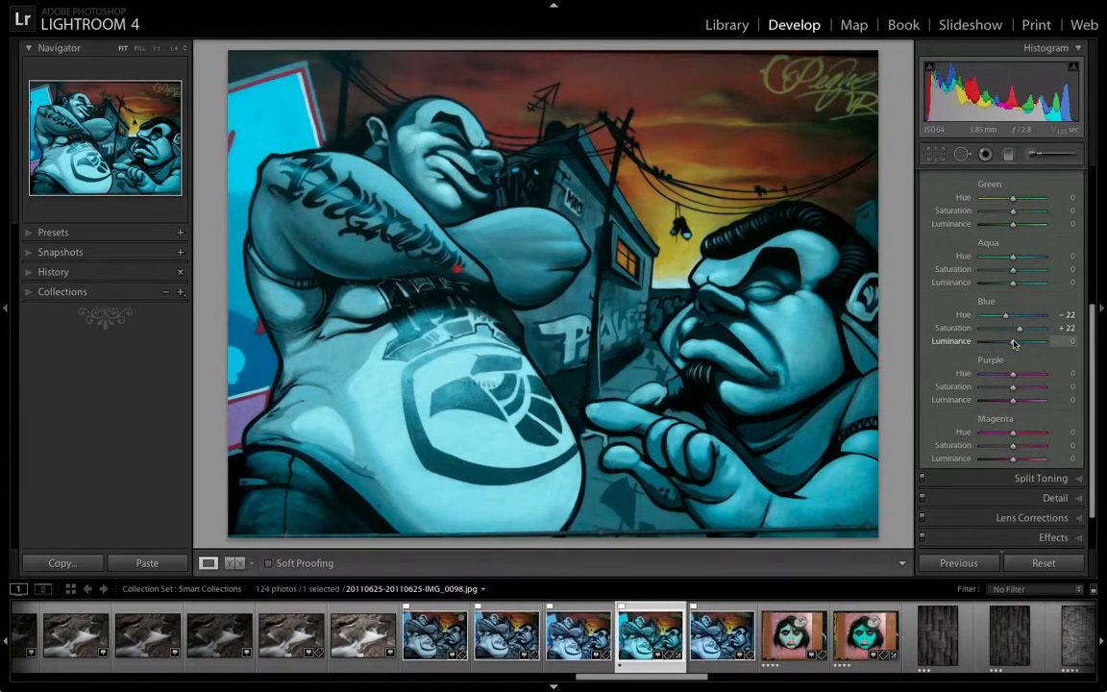
mouse_move(1014, 344)
mouse_down()
mouse_move(977, 348)
mouse_move(1041, 348)
mouse_move(1018, 348)
mouse_up()
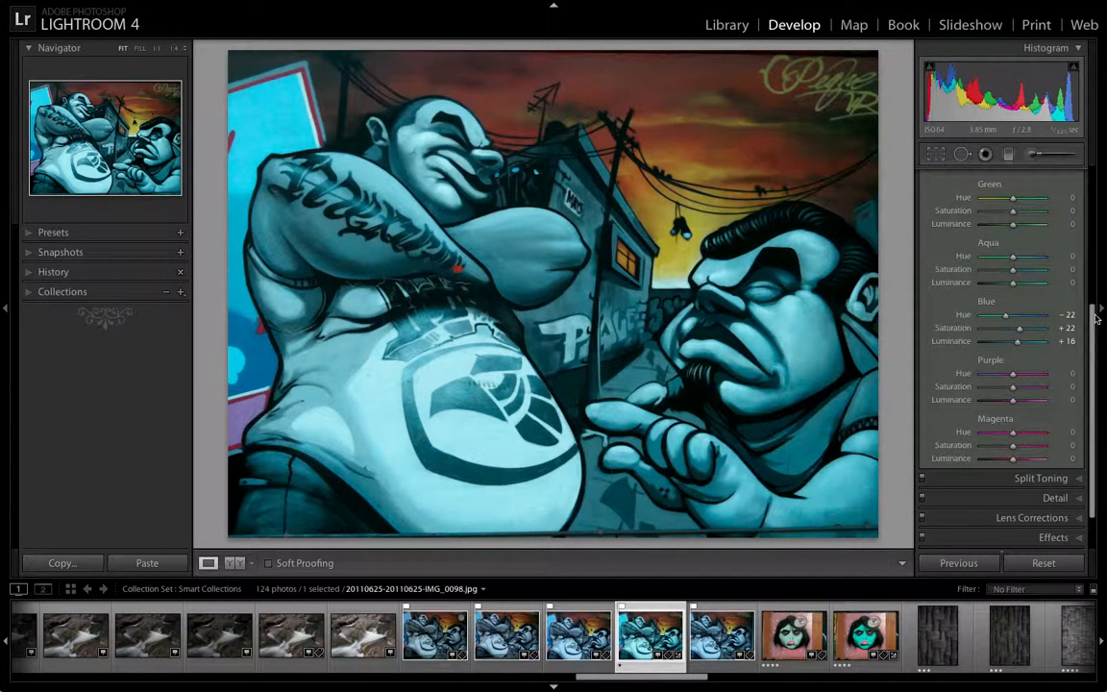
Reset all adjustments of the Blue colour group at once
drag(1094, 317, 1098, 255)
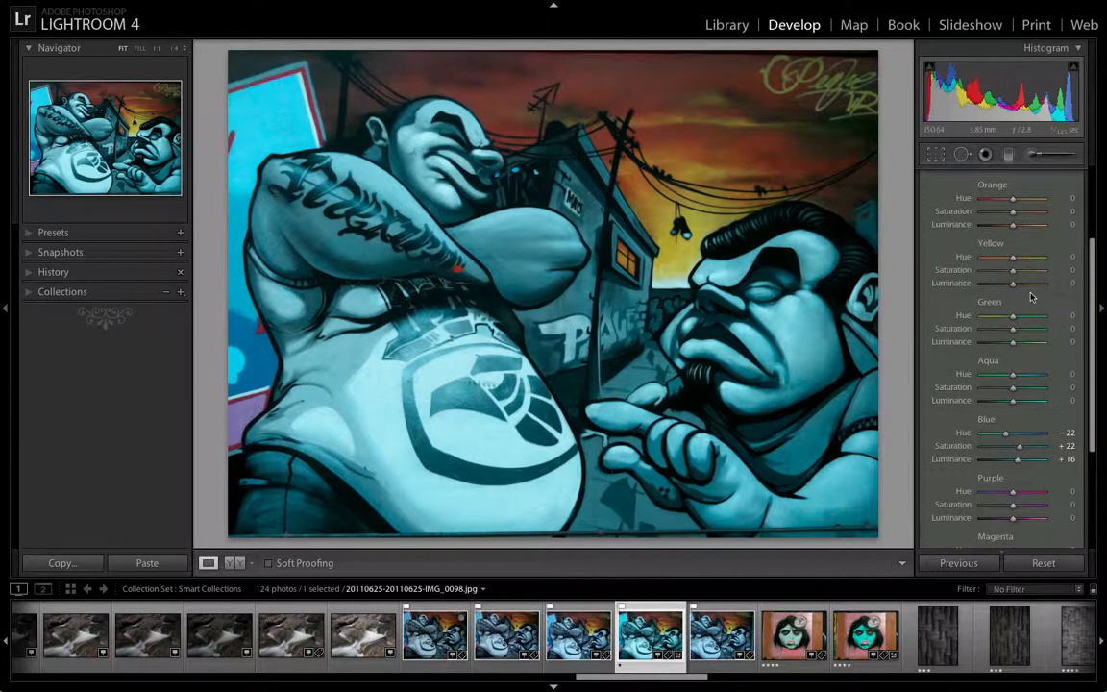
drag(1094, 323, 1097, 255)
key(alt)
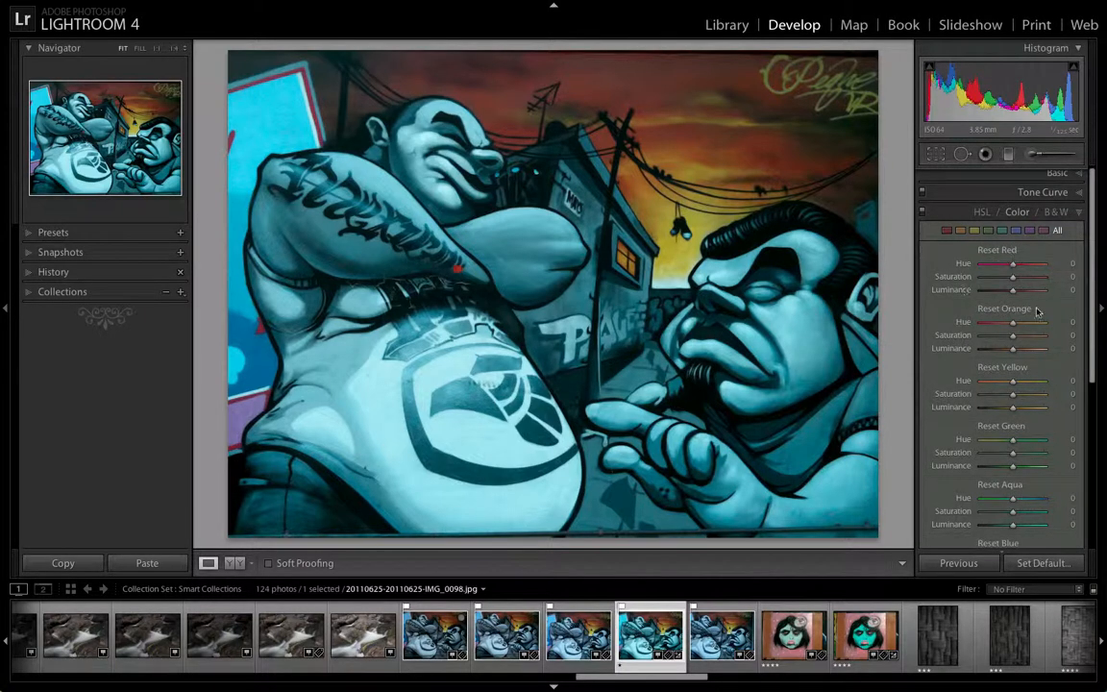
scroll(1092, 301, down, 5)
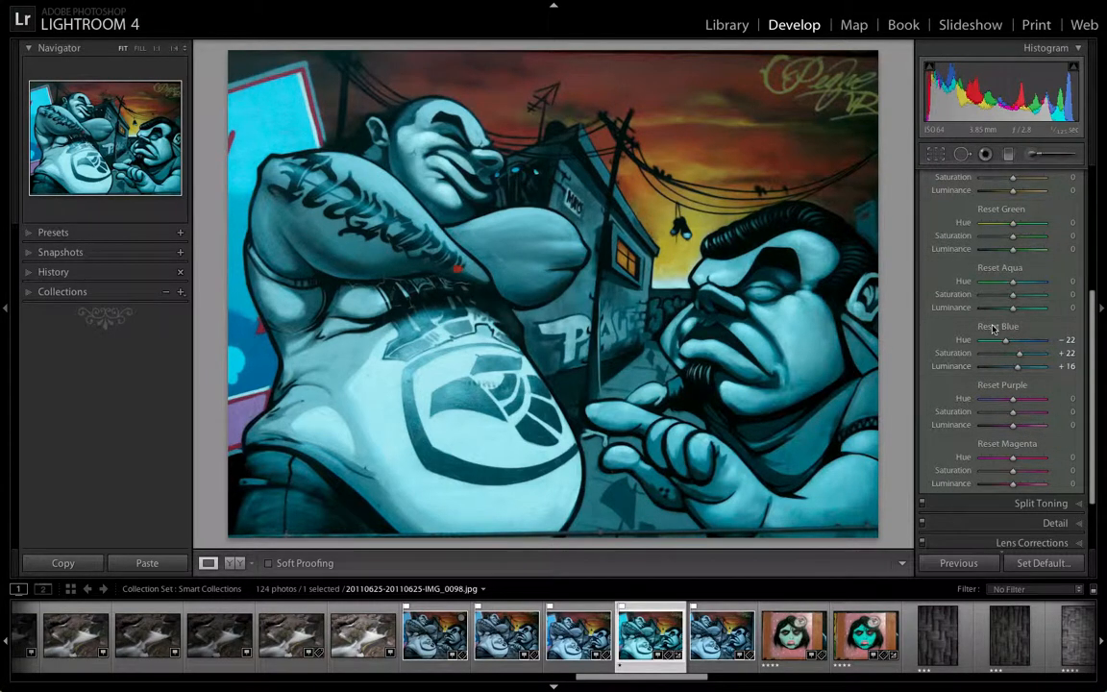
alt+click(994, 329)
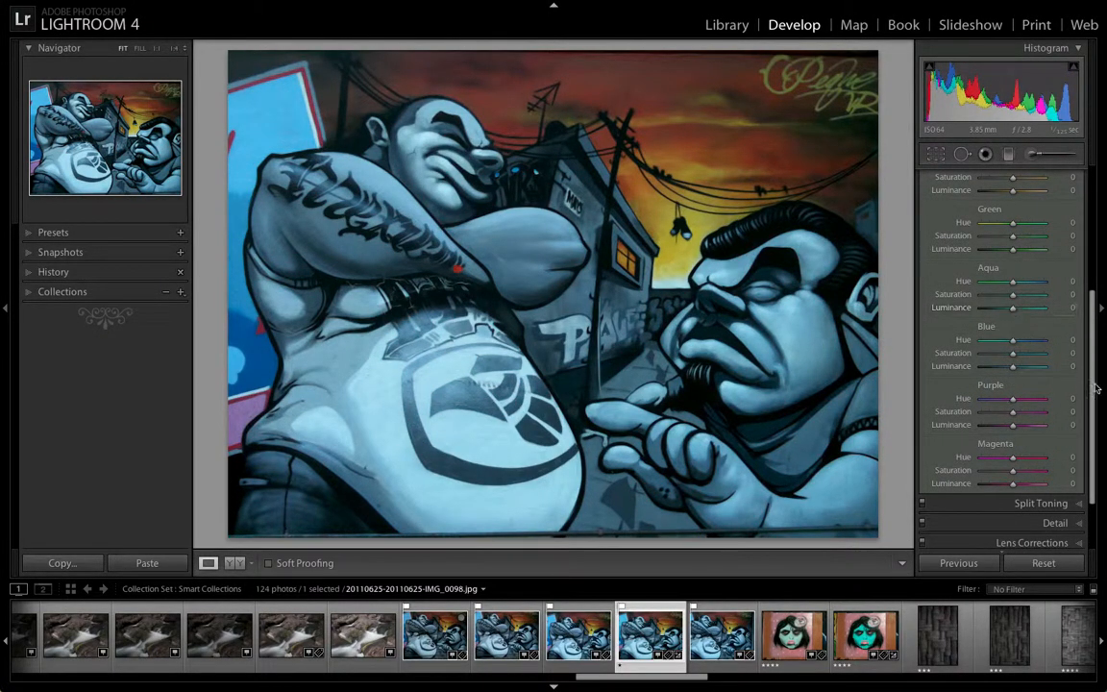
Switch to the HSL layout and view the Hue, Saturation and Luminance groups separately, then all together
drag(1095, 382, 1094, 197)
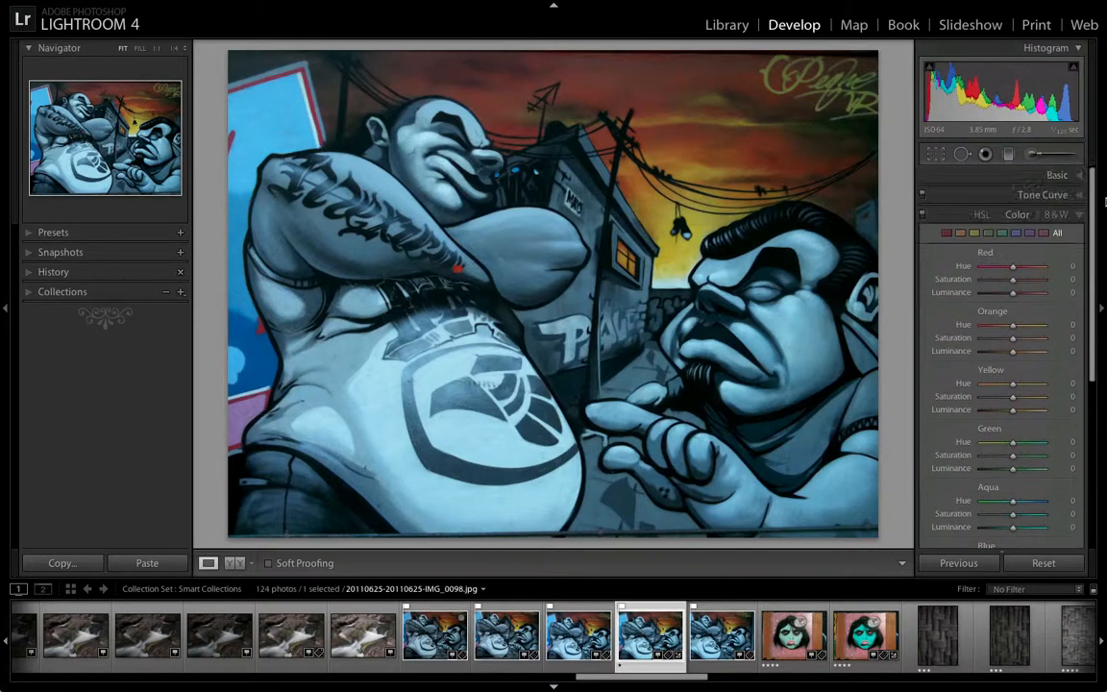
click(980, 218)
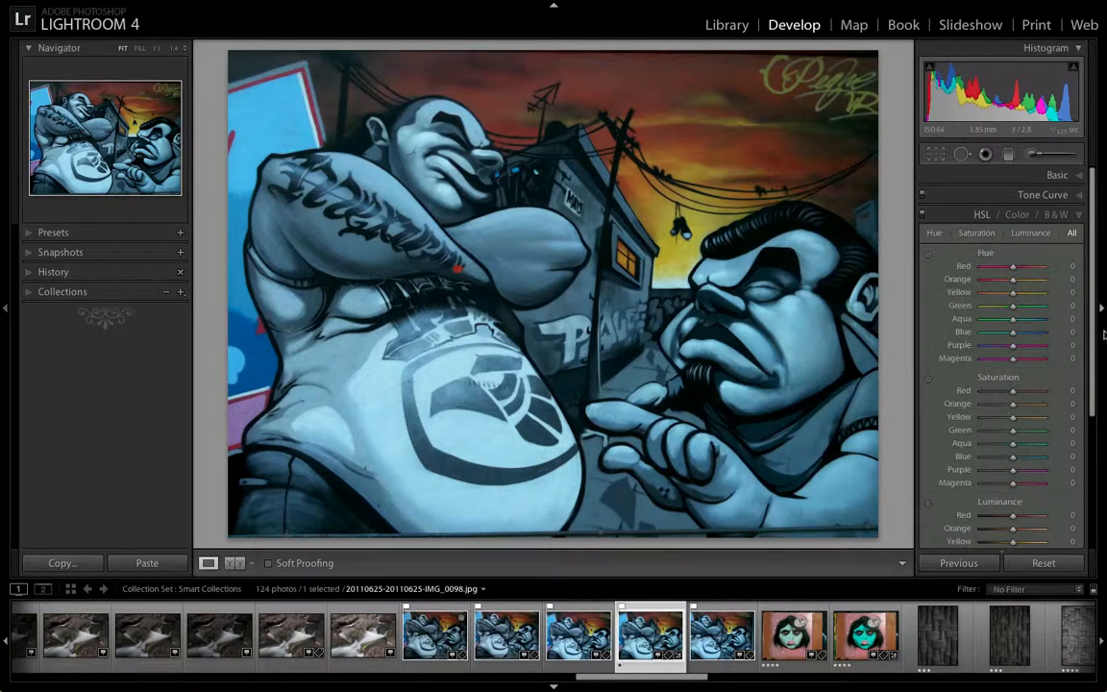
click(932, 234)
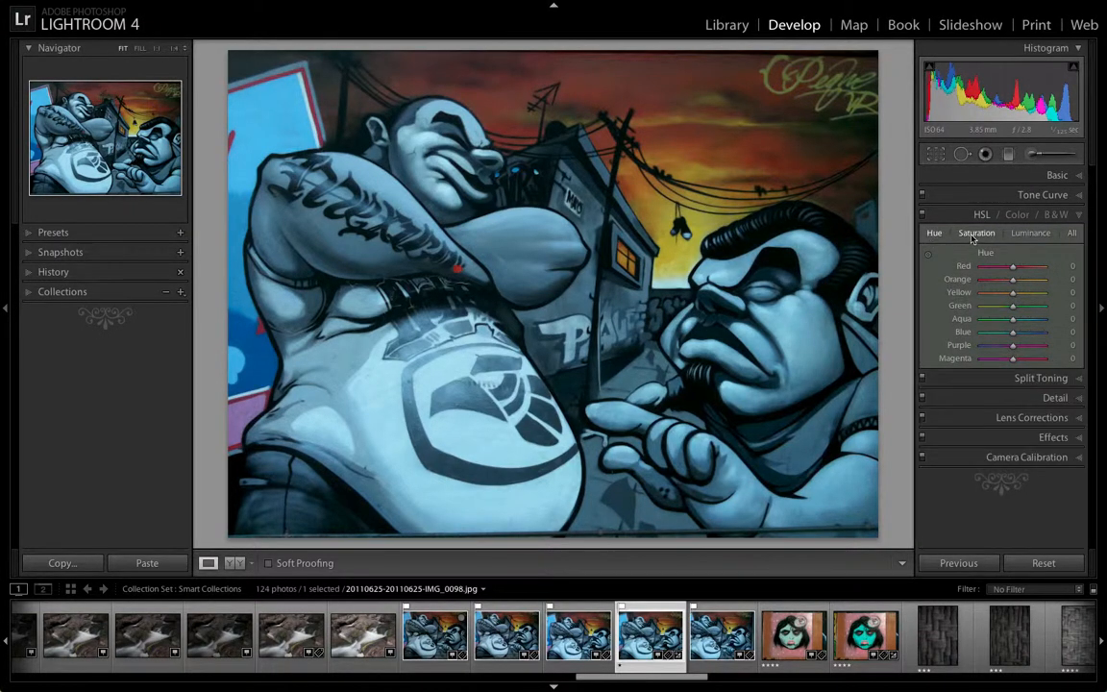
click(976, 234)
click(1022, 237)
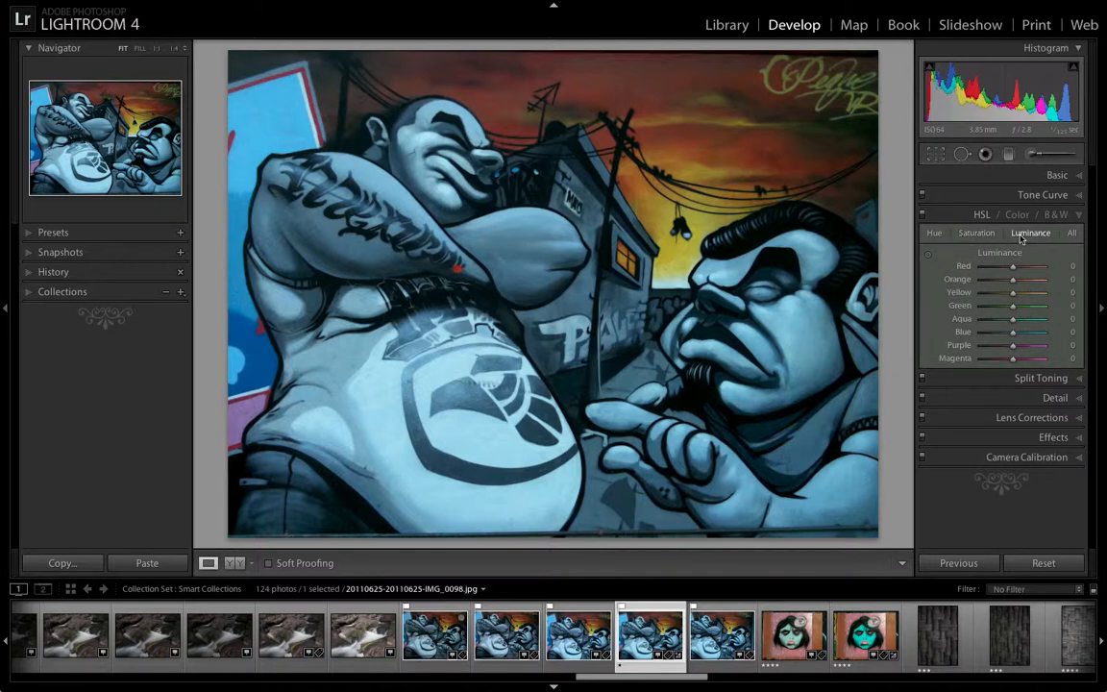
click(1072, 234)
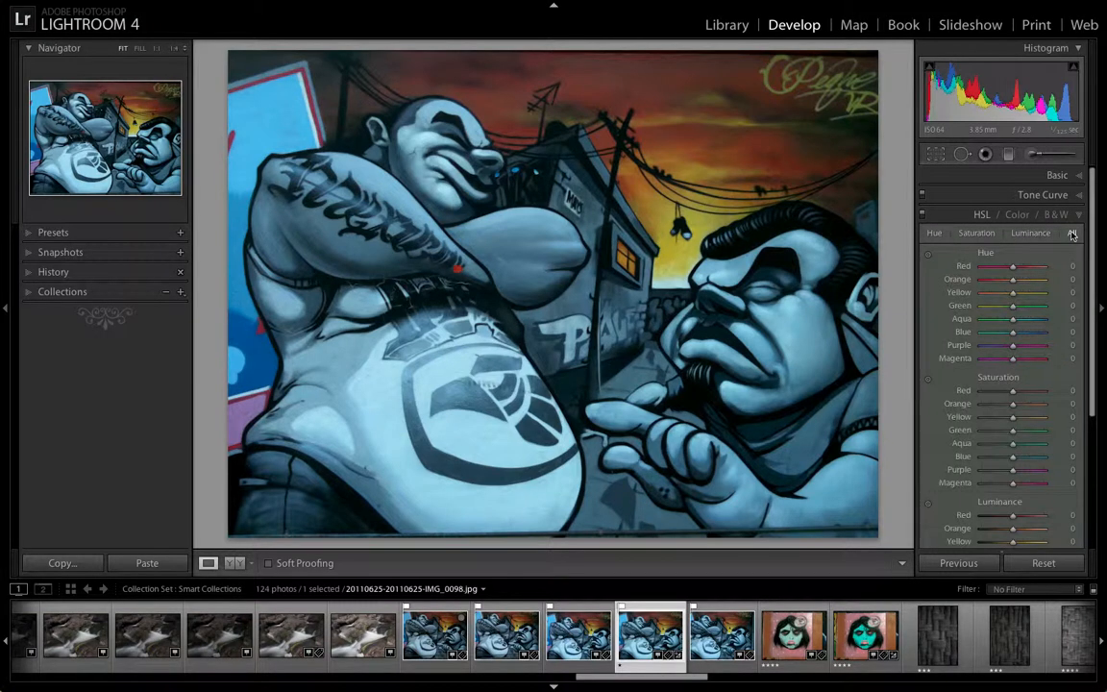
Set the hues to Red −35, Orange +52, Yellow −60, Blue +33 and Purple +39
click(935, 233)
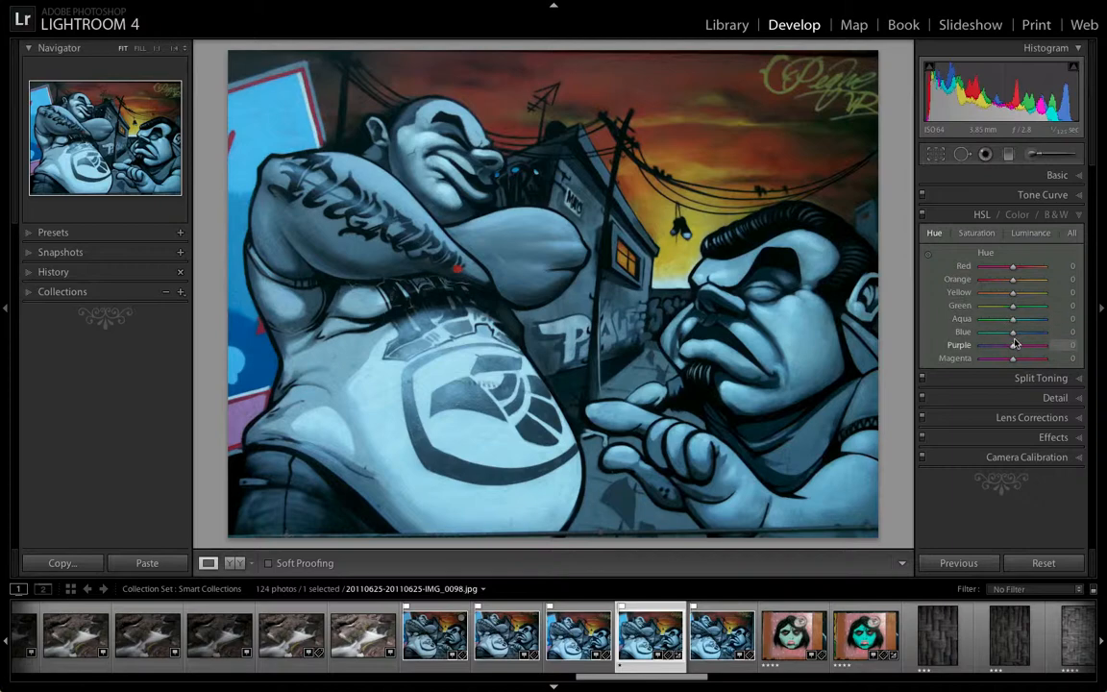
mouse_move(1013, 332)
mouse_down()
mouse_move(1034, 334)
mouse_move(996, 333)
mouse_move(1026, 333)
mouse_up()
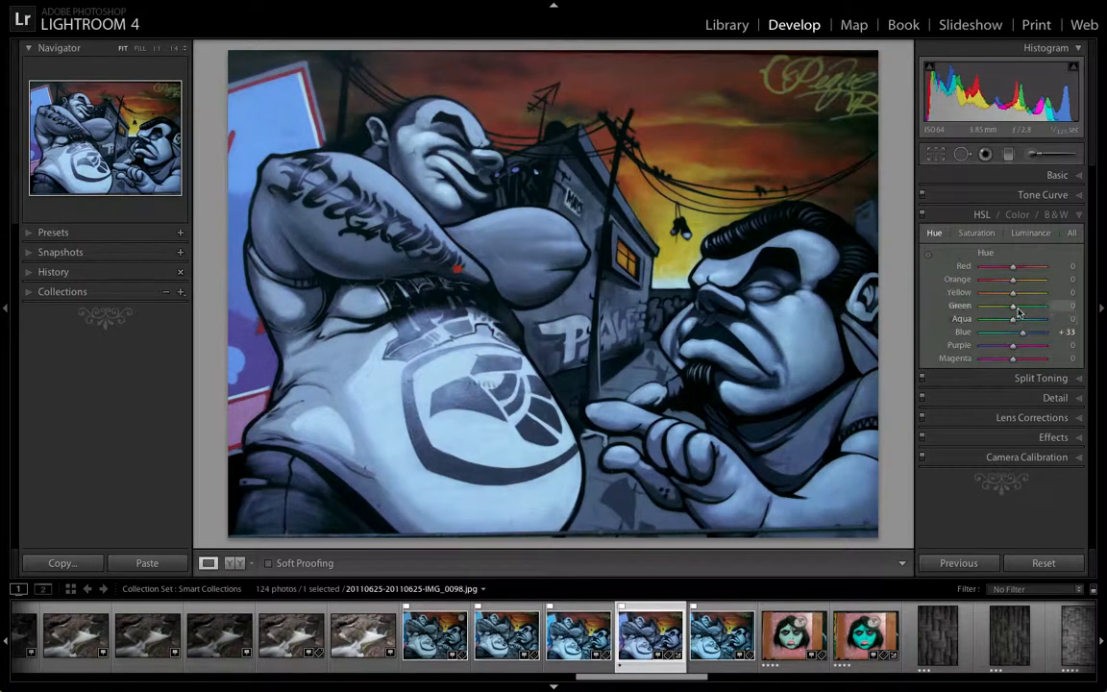
drag(1013, 293, 1001, 268)
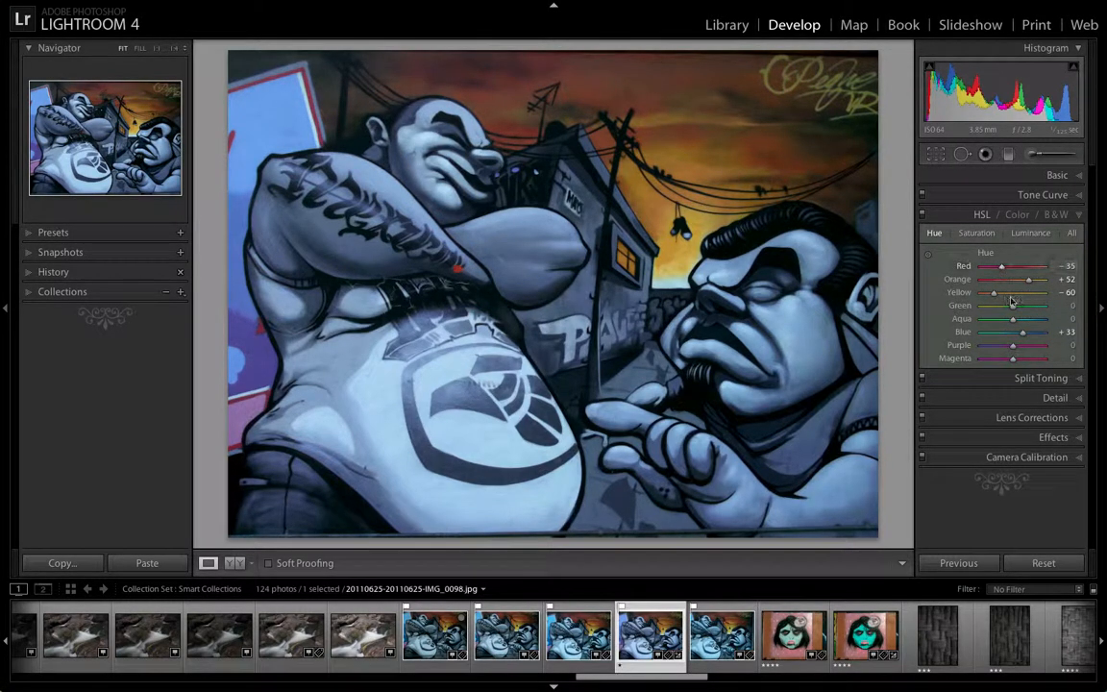
drag(1013, 345, 1025, 346)
Check the Saturation and Luminance groups, and reset the whole Hue group
click(969, 236)
click(1026, 236)
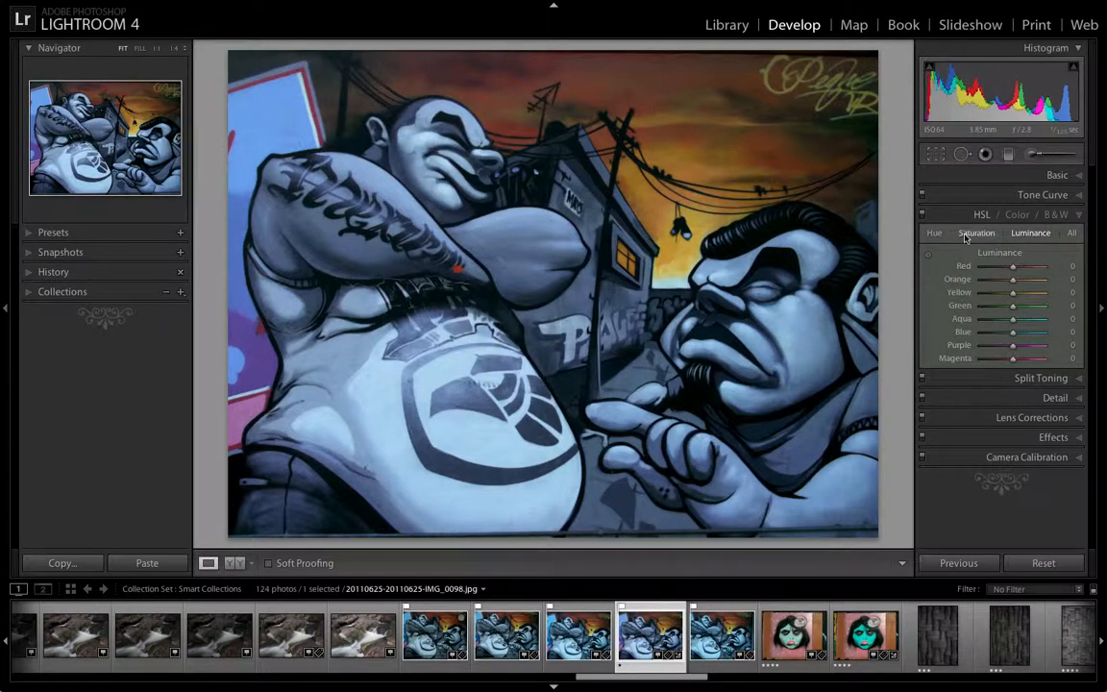
click(934, 234)
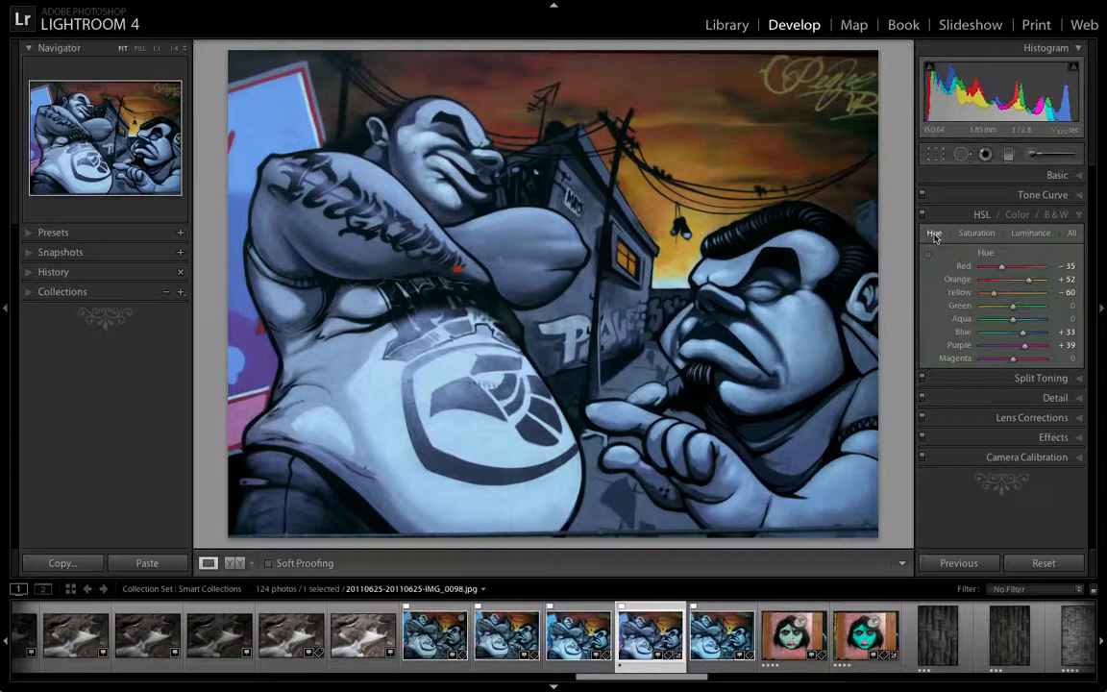
key(alt)
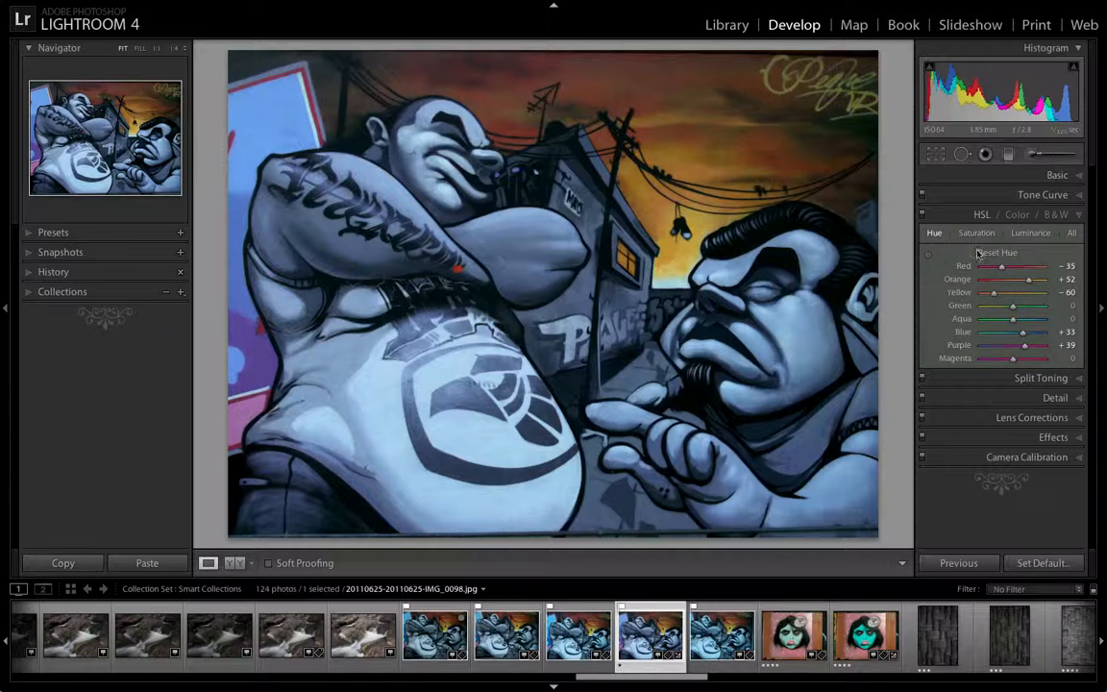
click(987, 254)
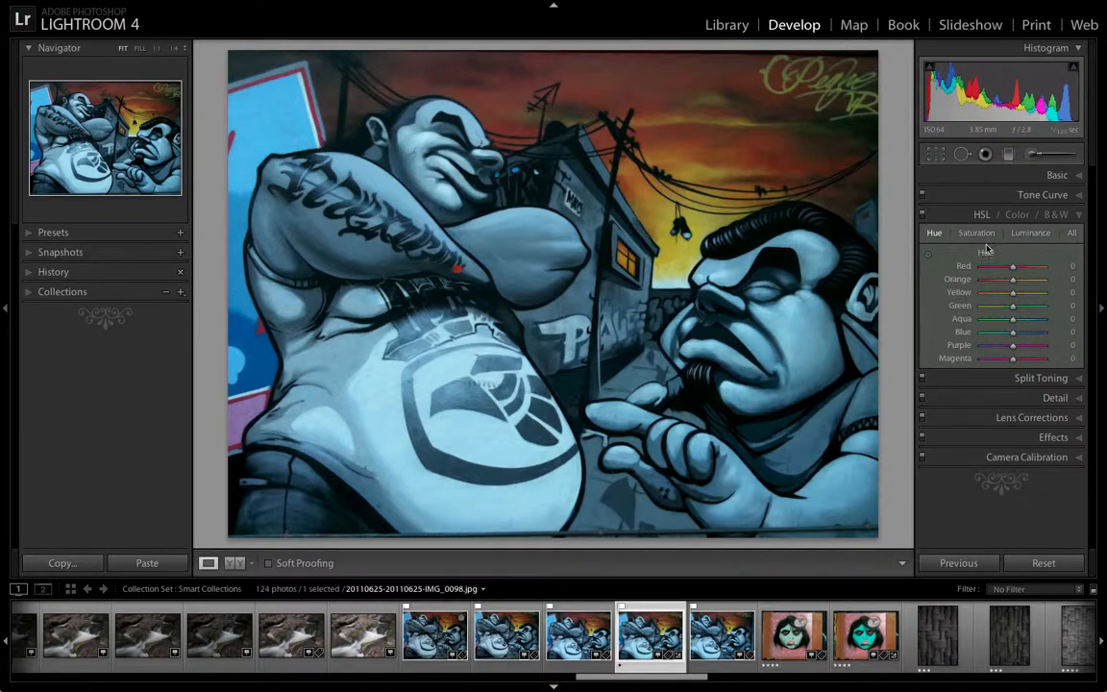
Activate targeted adjustment for Hue and shift the blue tones of the figure's shirt to Aqua −6 and Blue −7
click(976, 234)
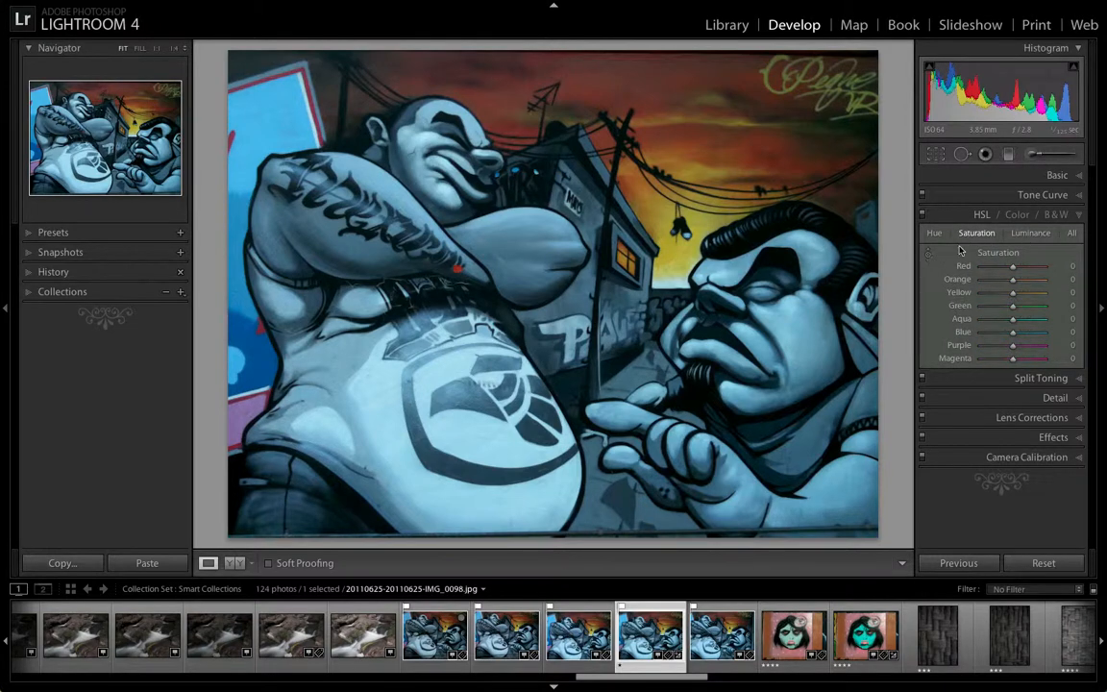
click(1019, 233)
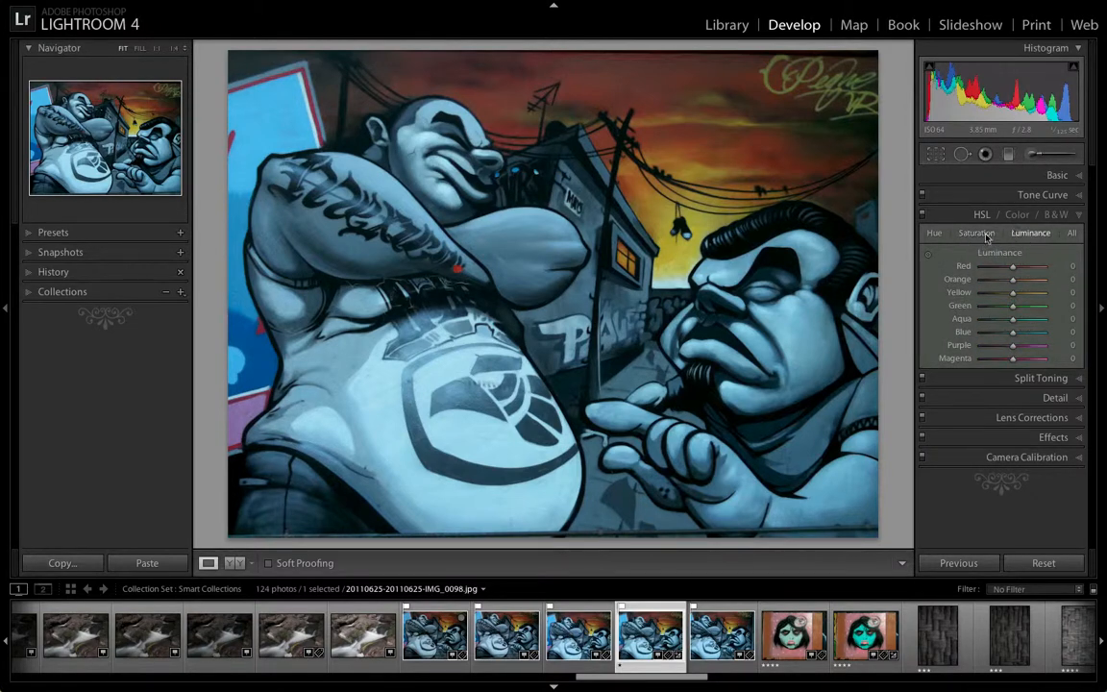
click(935, 234)
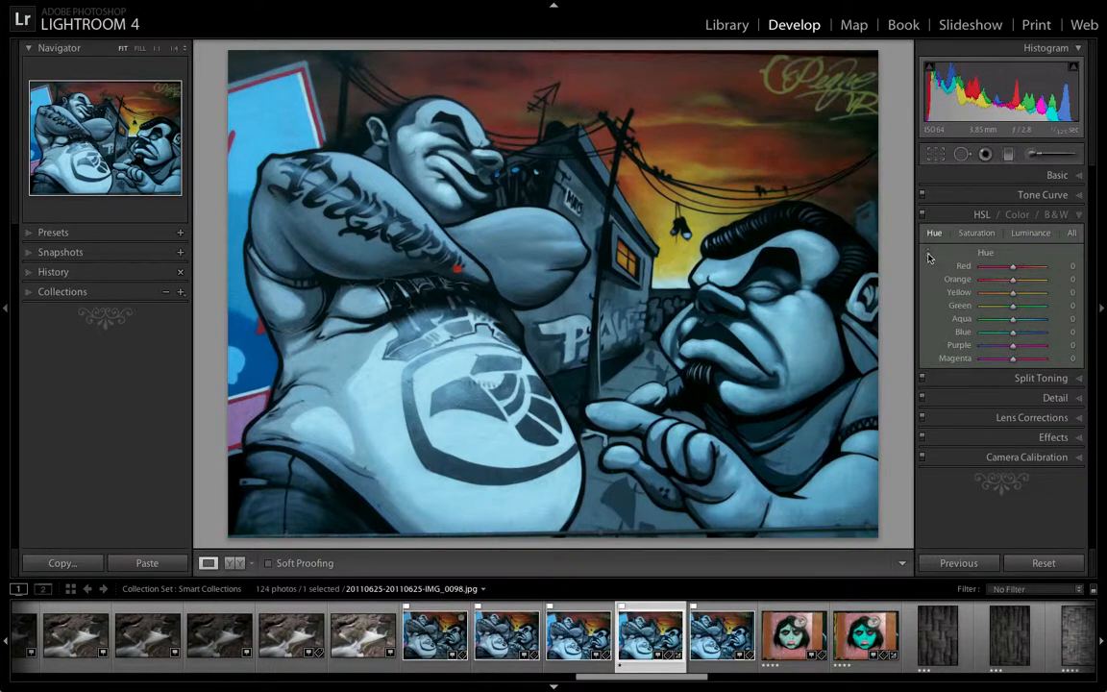
click(930, 256)
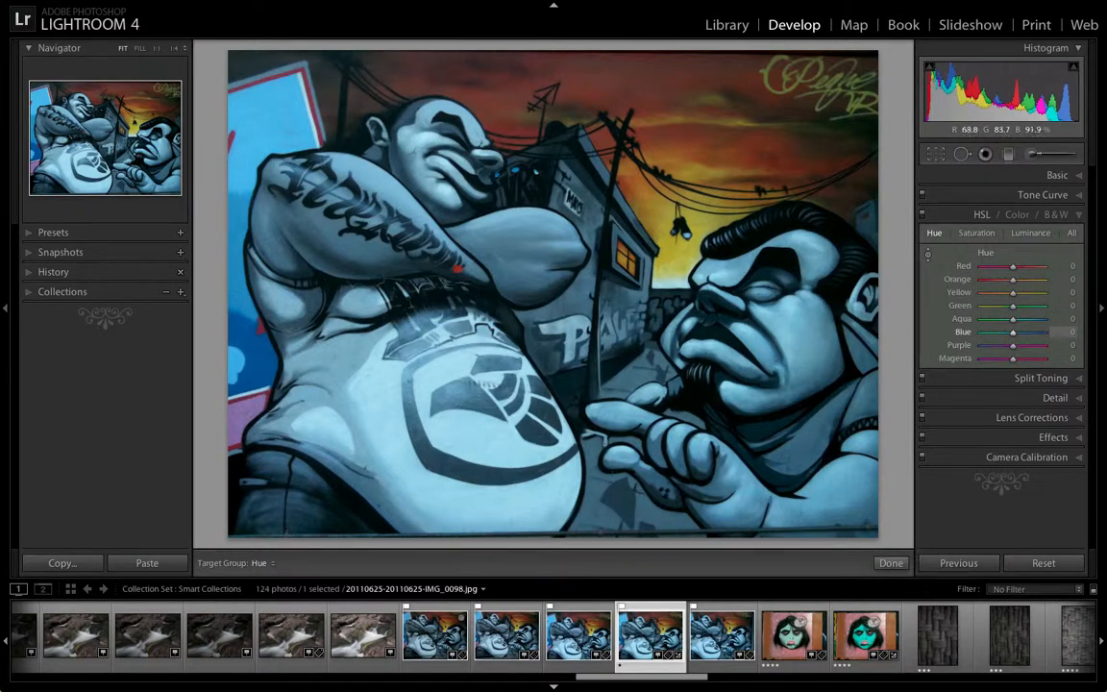
mouse_move(430, 394)
mouse_down()
mouse_move(430, 340)
mouse_move(429, 402)
mouse_up()
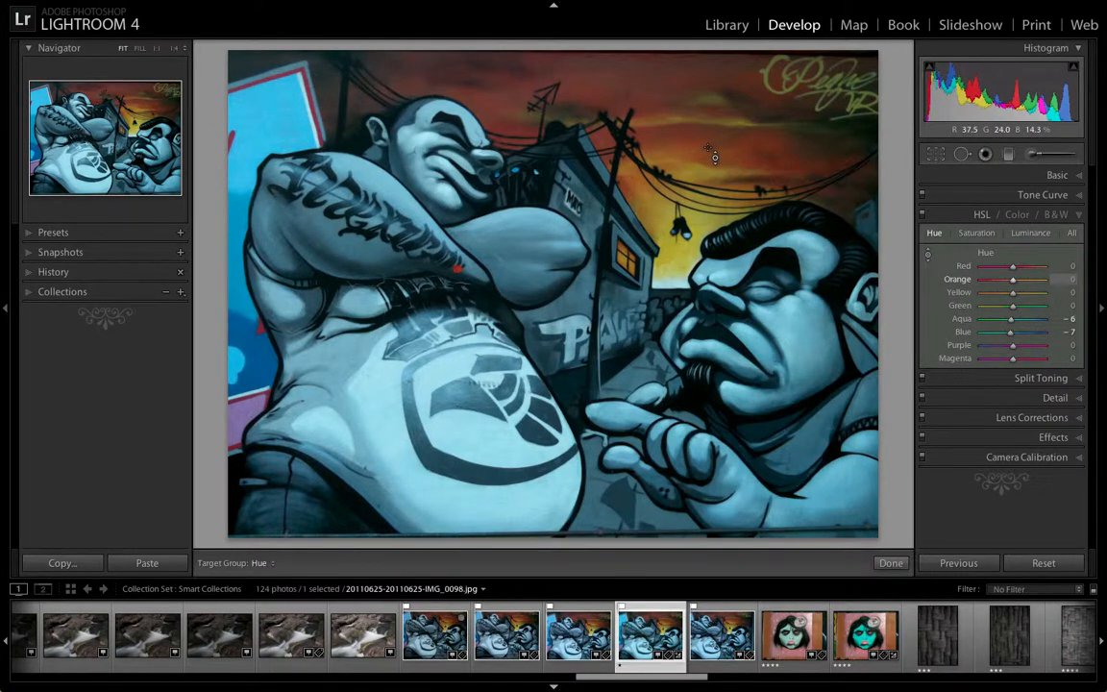
With targeted hue adjustment, shift the sky to Red +7 and Orange +82, and the figure's dark blue tones to Aqua −9 and Blue −9
drag(708, 158, 708, 126)
drag(860, 76, 875, 85)
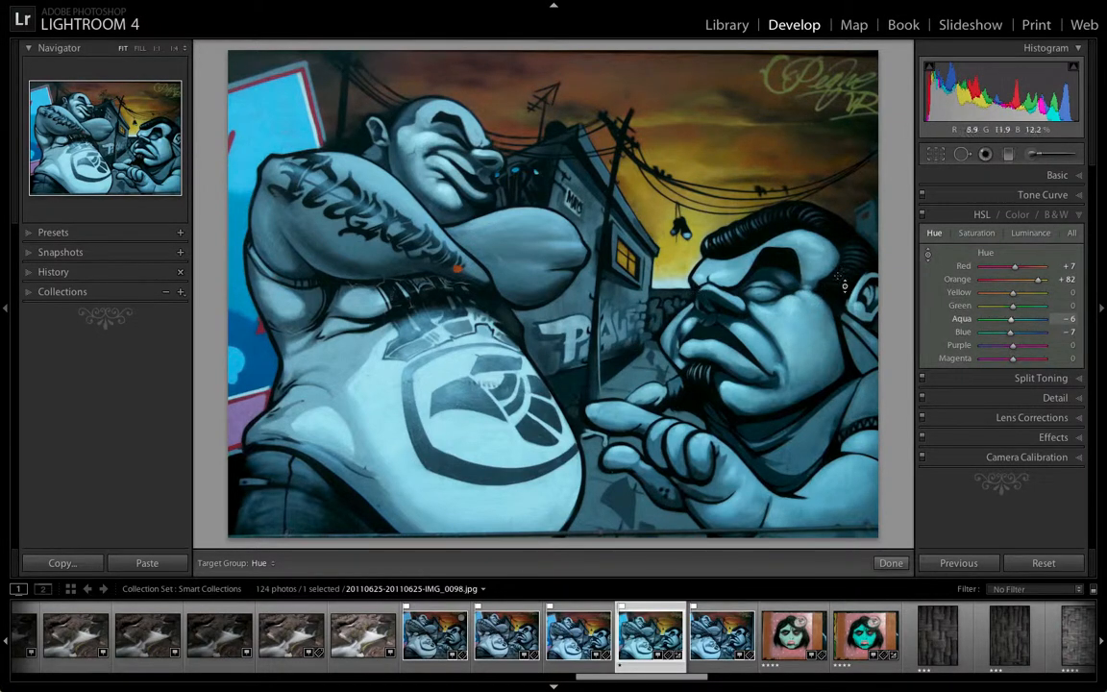
mouse_move(850, 280)
mouse_down()
mouse_move(849, 323)
mouse_move(845, 285)
mouse_up()
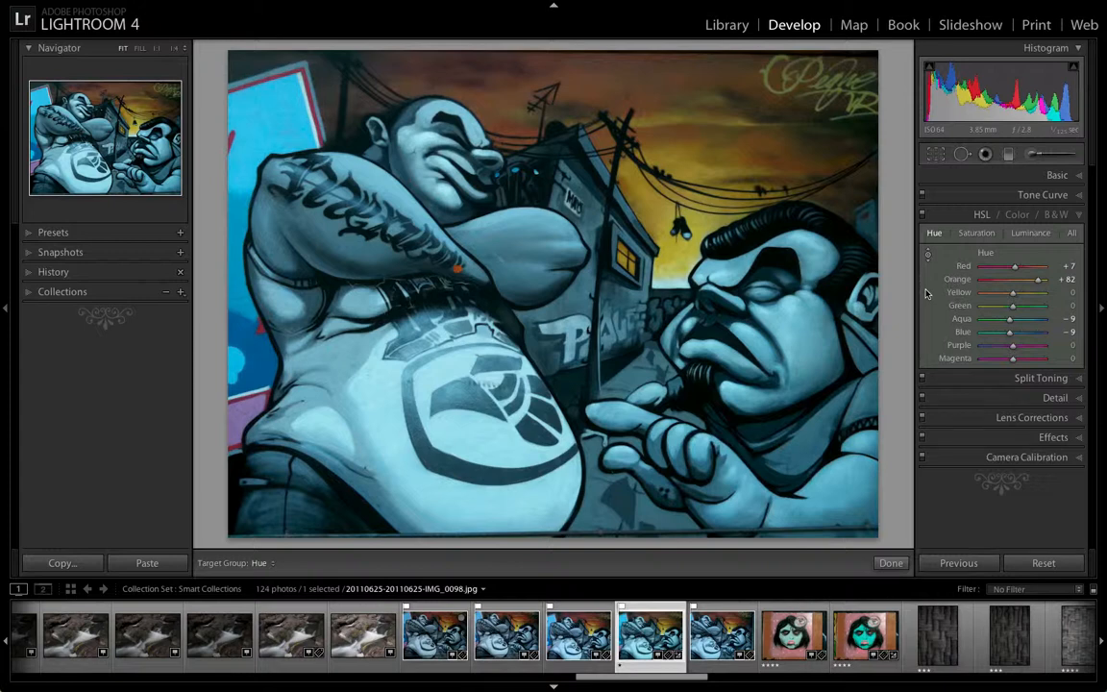
Reset the Hue group and convert the photo to black and white with Red +31, Orange −58, Yellow +41, Green −66 and Blue +85
alt+click(993, 252)
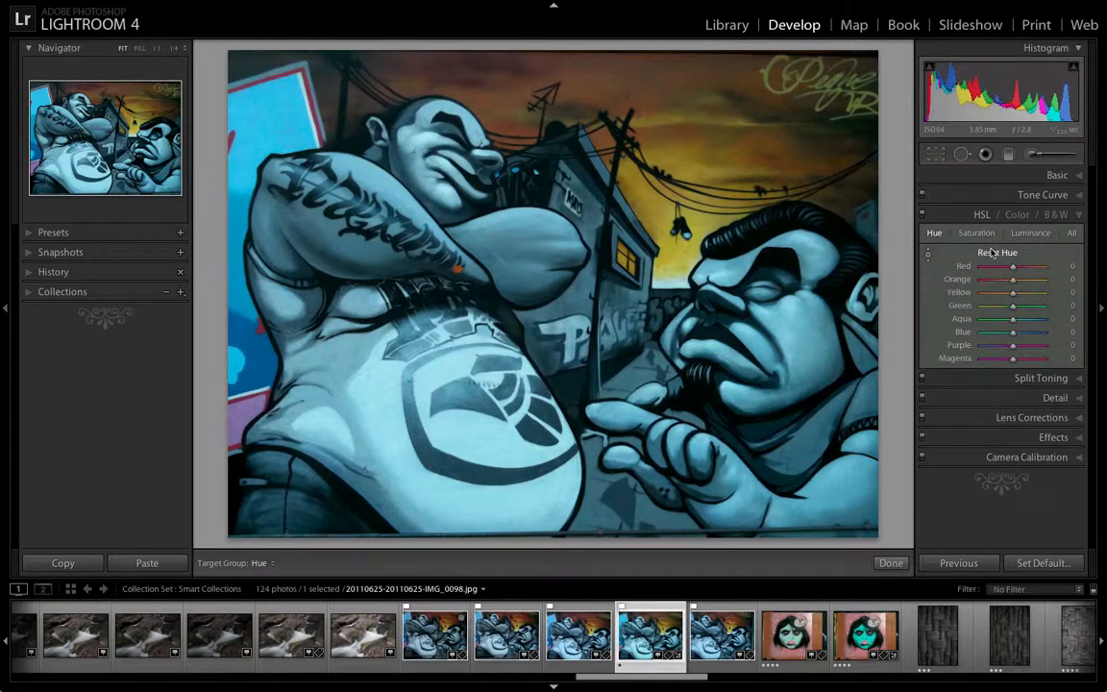
click(1058, 215)
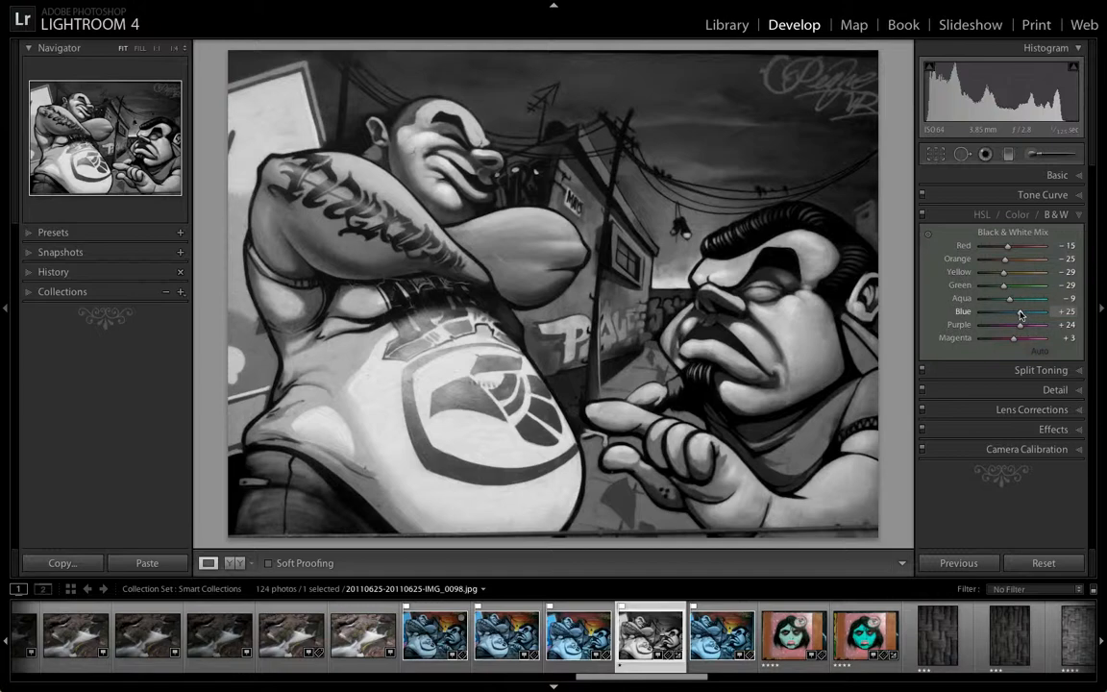
mouse_move(1021, 315)
mouse_down()
mouse_move(1039, 313)
mouse_move(969, 319)
mouse_move(1039, 320)
mouse_up()
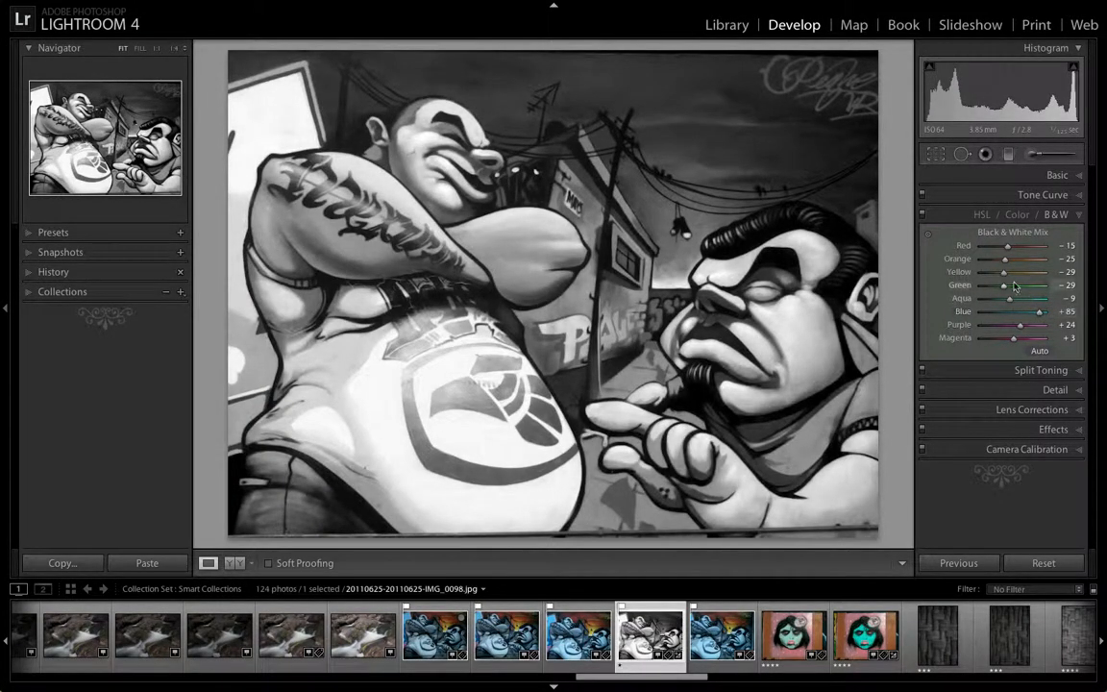
drag(1003, 288, 1008, 247)
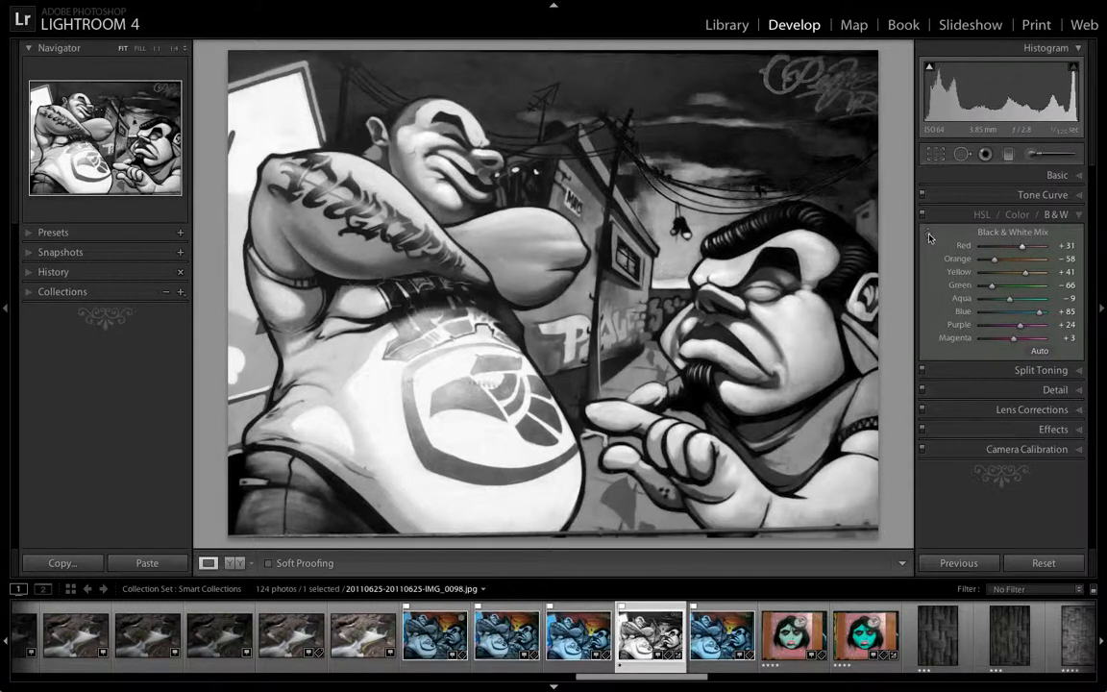
Darken the sky with targeted grayscale adjustment to Red +15 and Orange −73, and compare before and after side by side
click(929, 235)
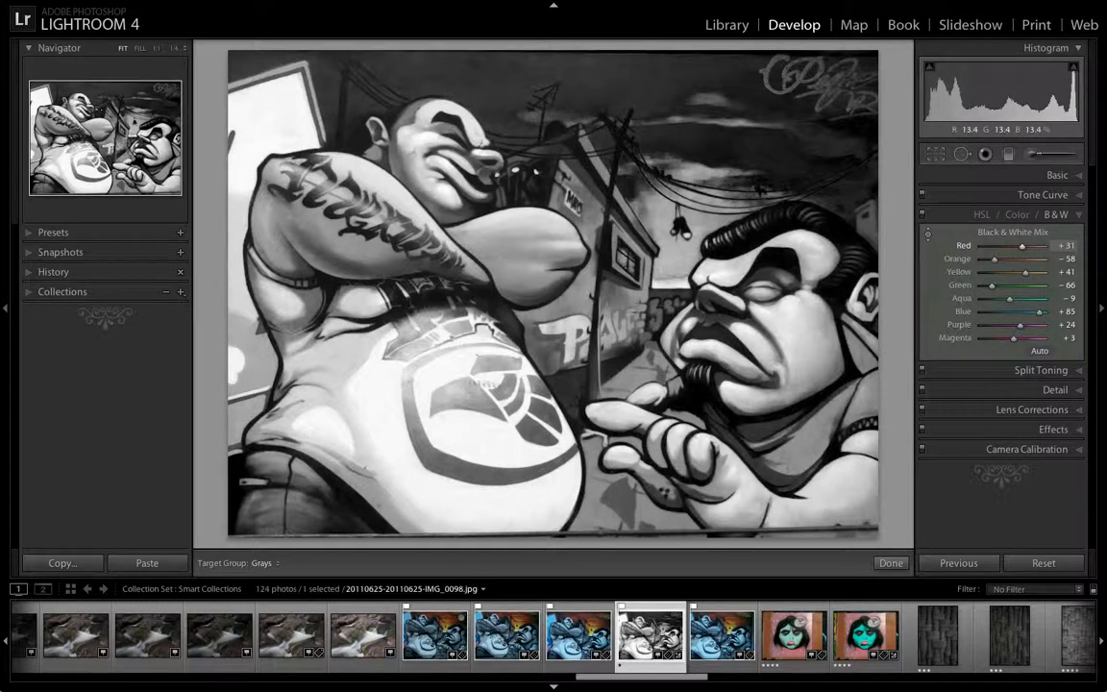
drag(844, 72, 855, 89)
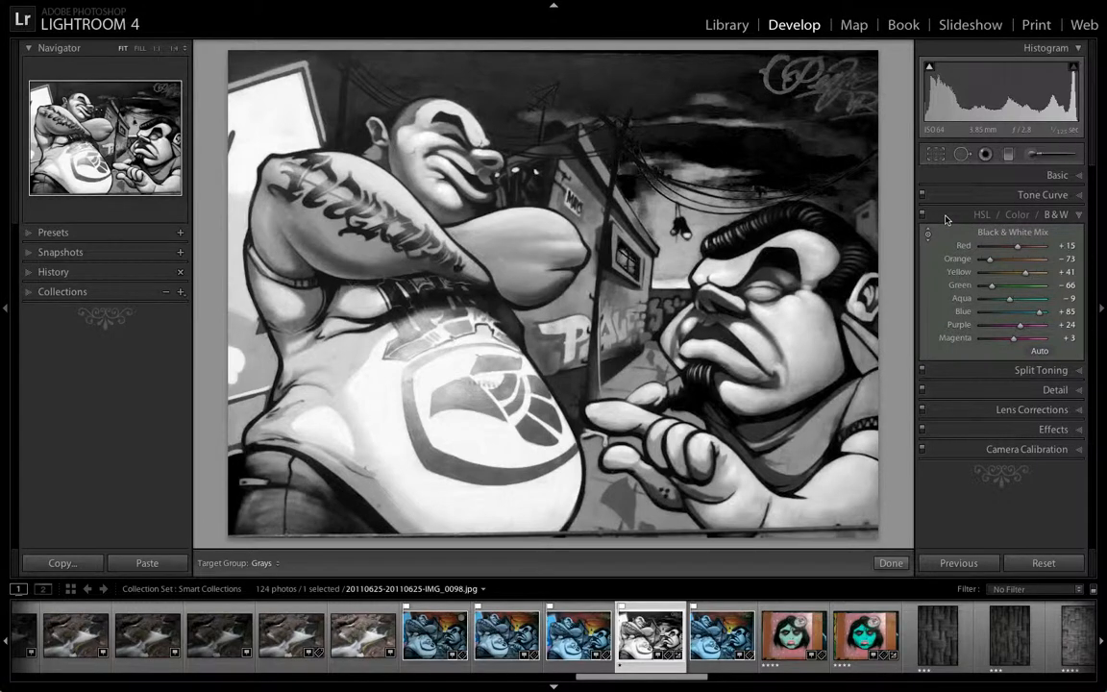
click(888, 565)
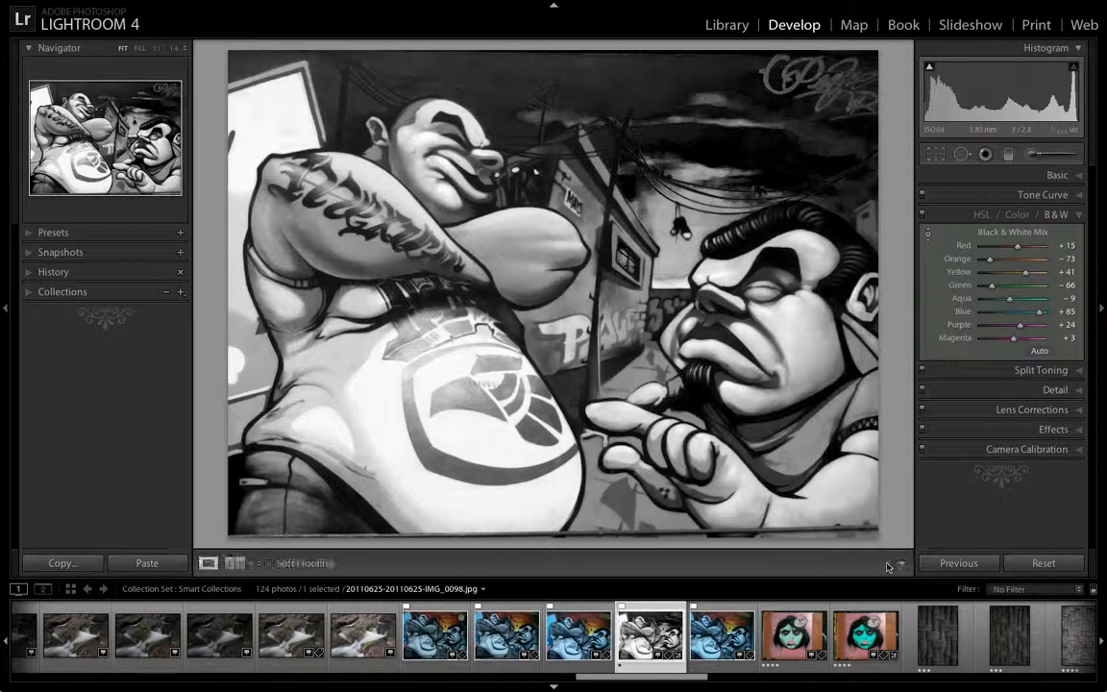
click(240, 564)
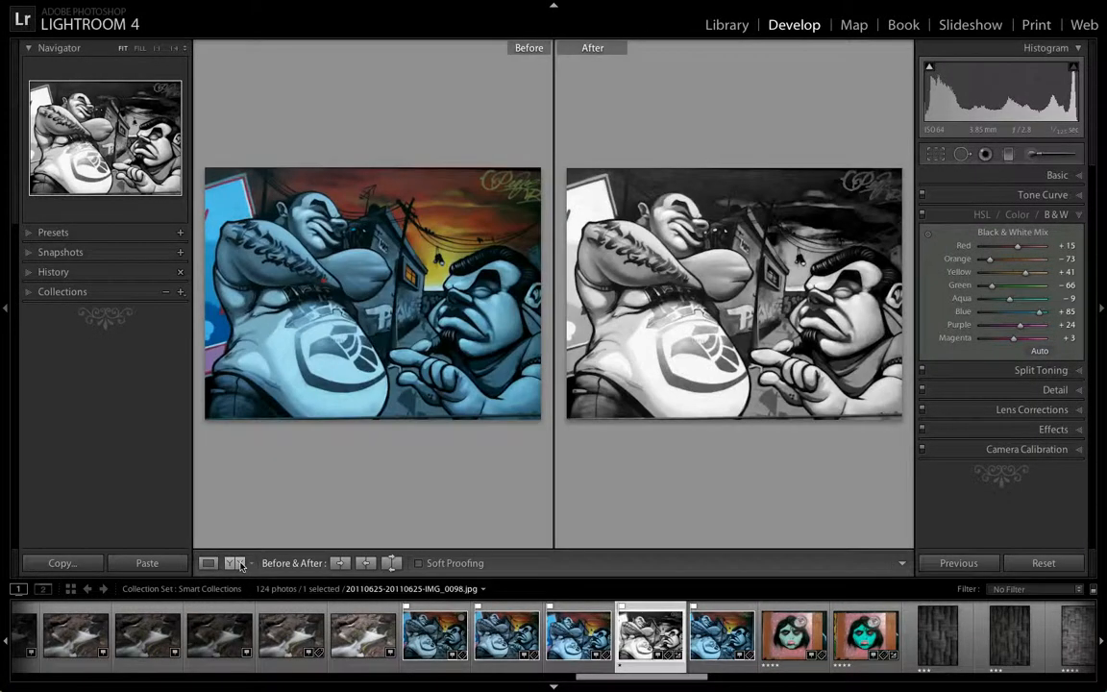